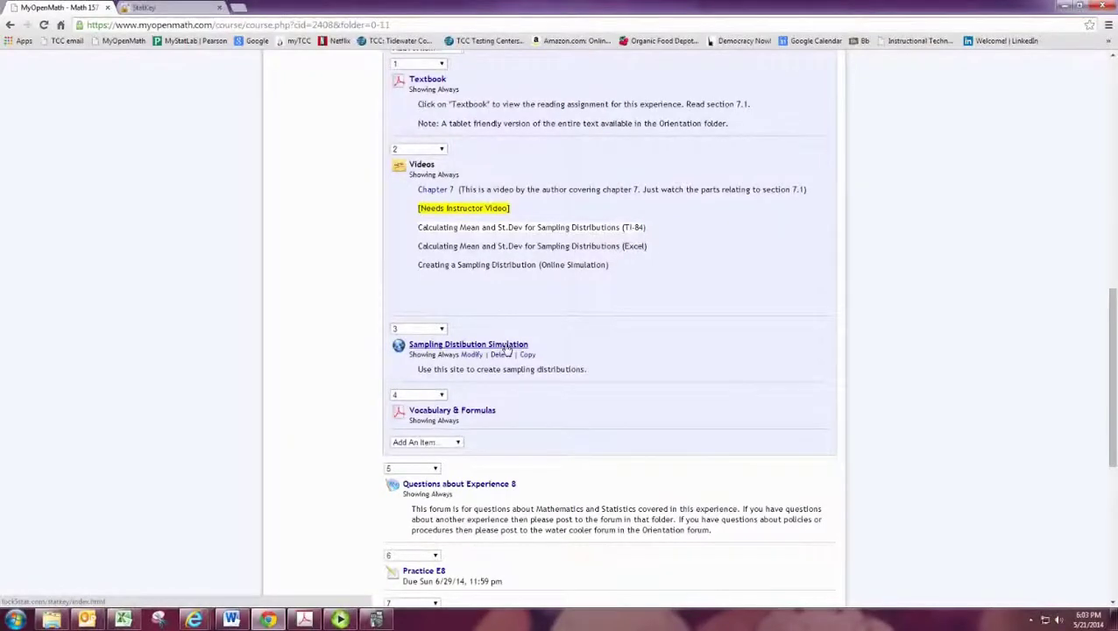
Step: Go from the MyOpenMath course link to StatKey's Sampling Distribution for a Mean page
{"action": "left_click", "coordinate": [507, 345]}
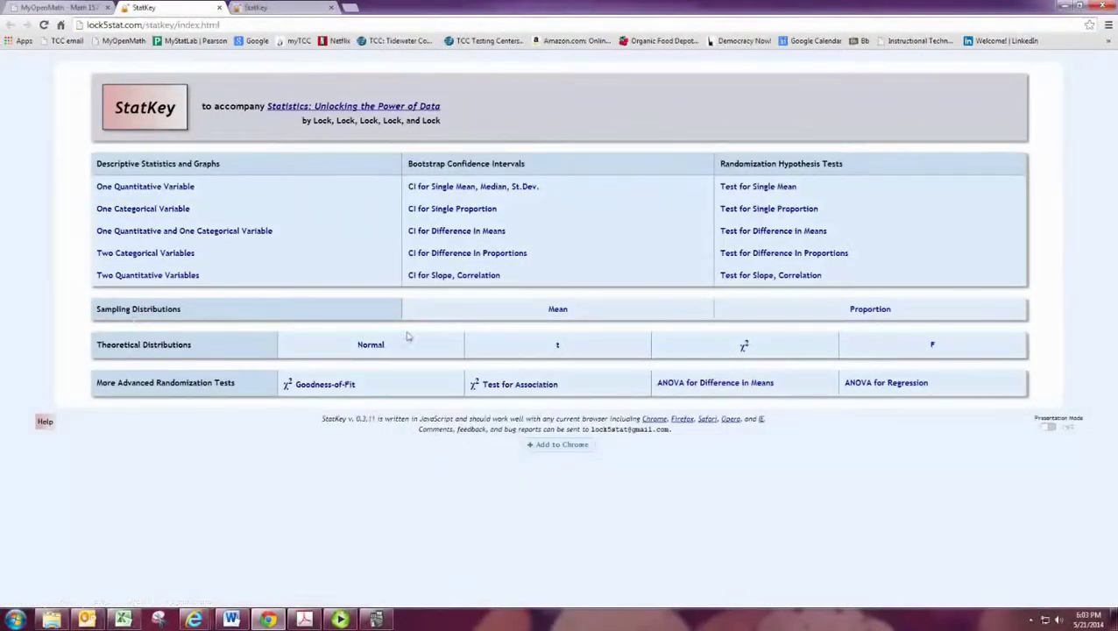
{"action": "left_click", "coordinate": [557, 310]}
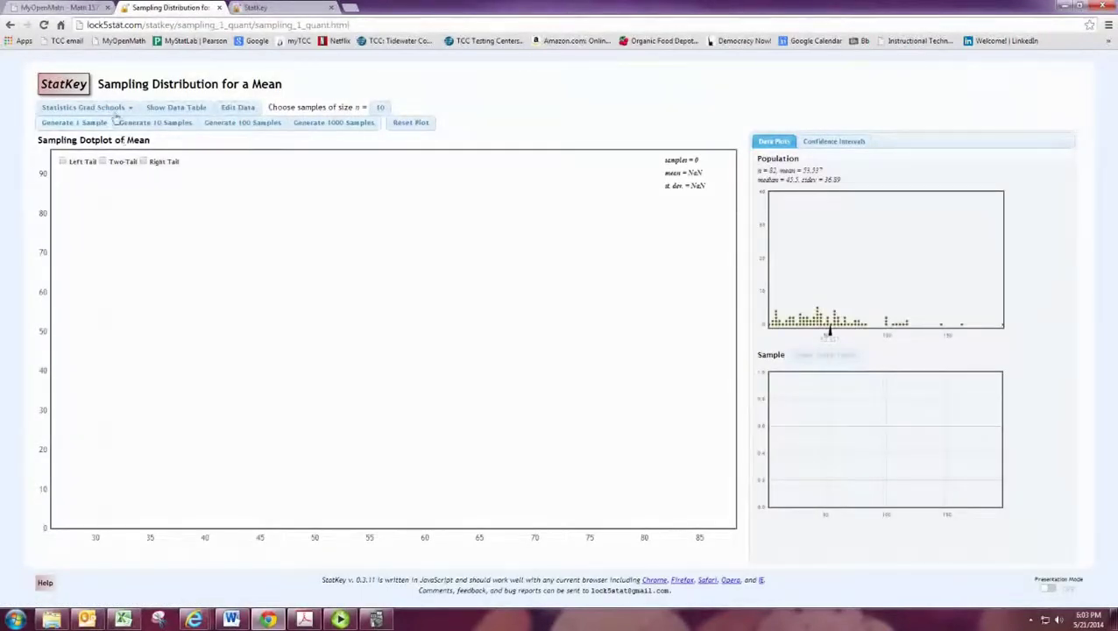
Step: Choose Hollywood Movies 2011 (Budget) as the population and scroll through its budget data table
{"action": "left_click", "coordinate": [129, 109]}
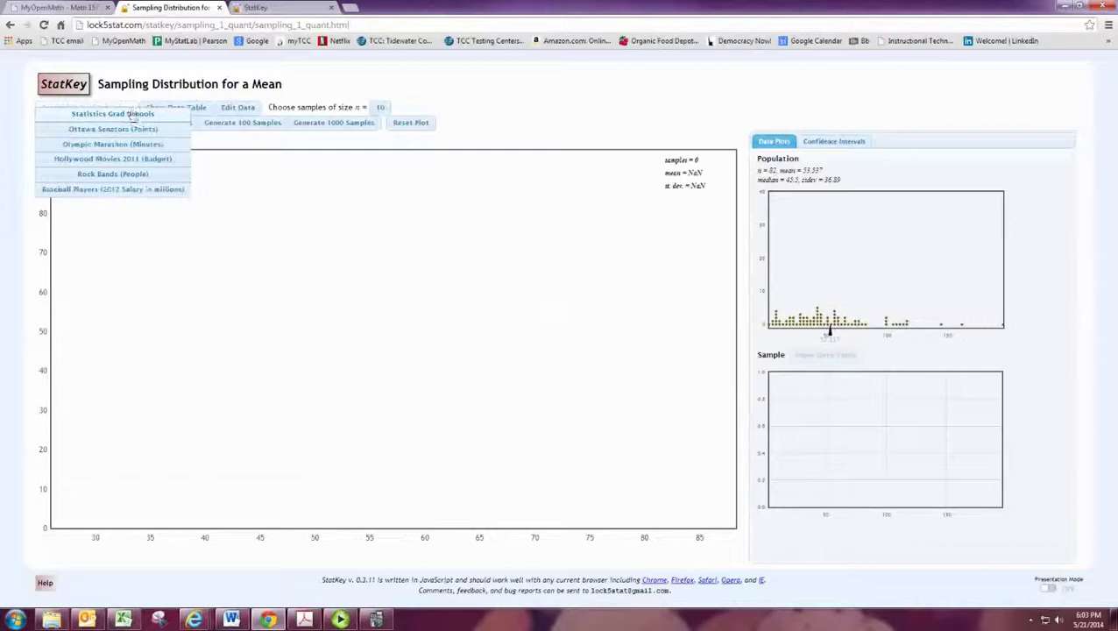
{"action": "left_click", "coordinate": [129, 165]}
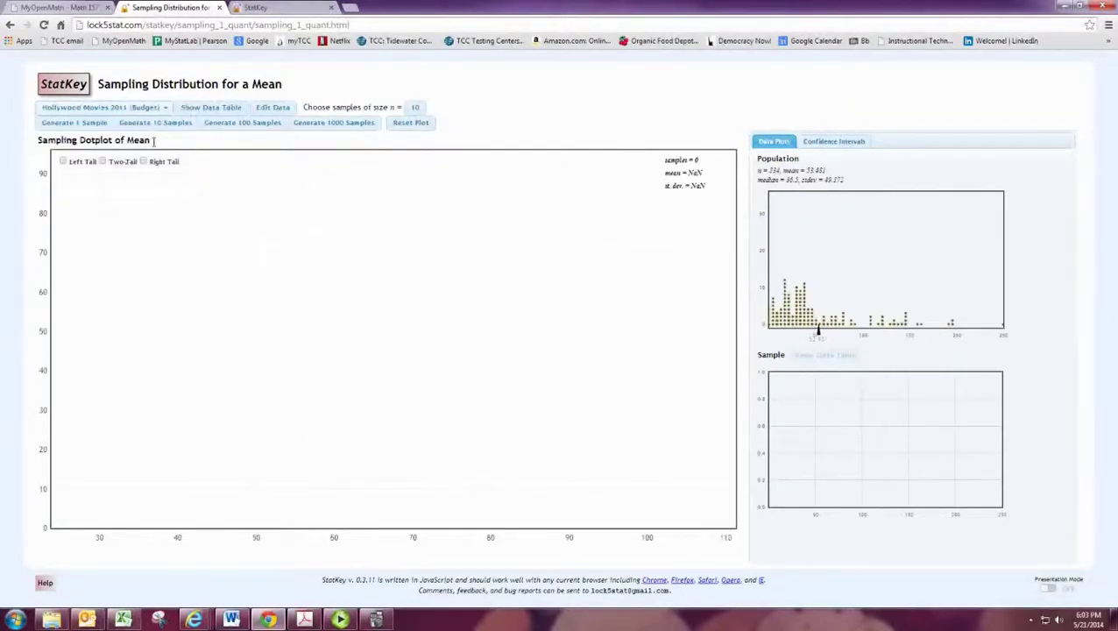
{"action": "left_click", "coordinate": [210, 110]}
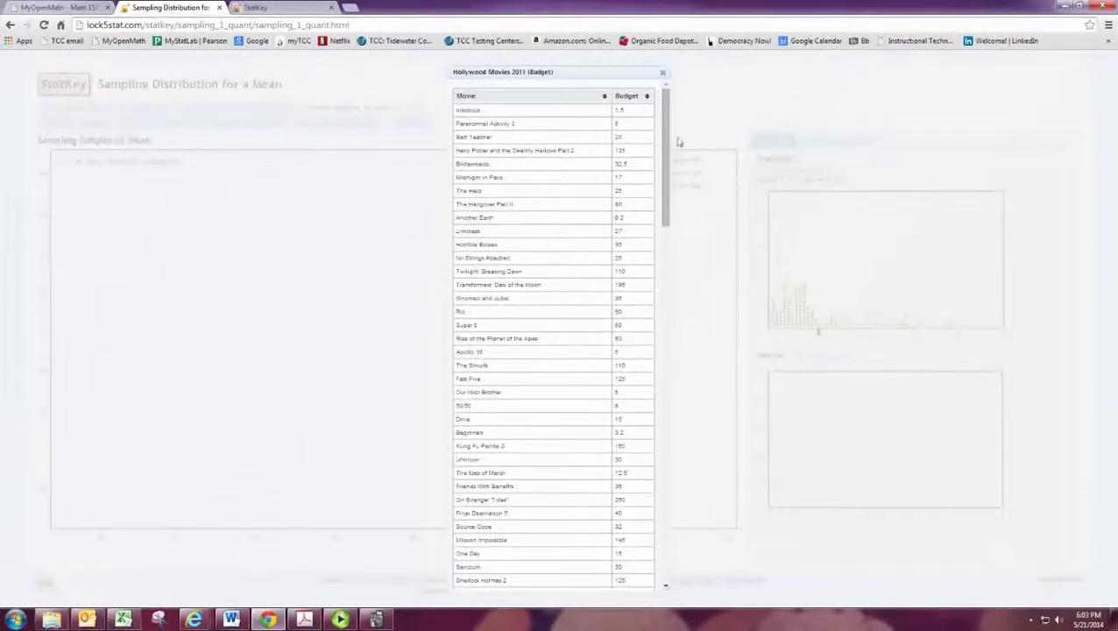
{"action": "left_click_drag", "start_coordinate": [666, 145], "coordinate": [650, 383]}
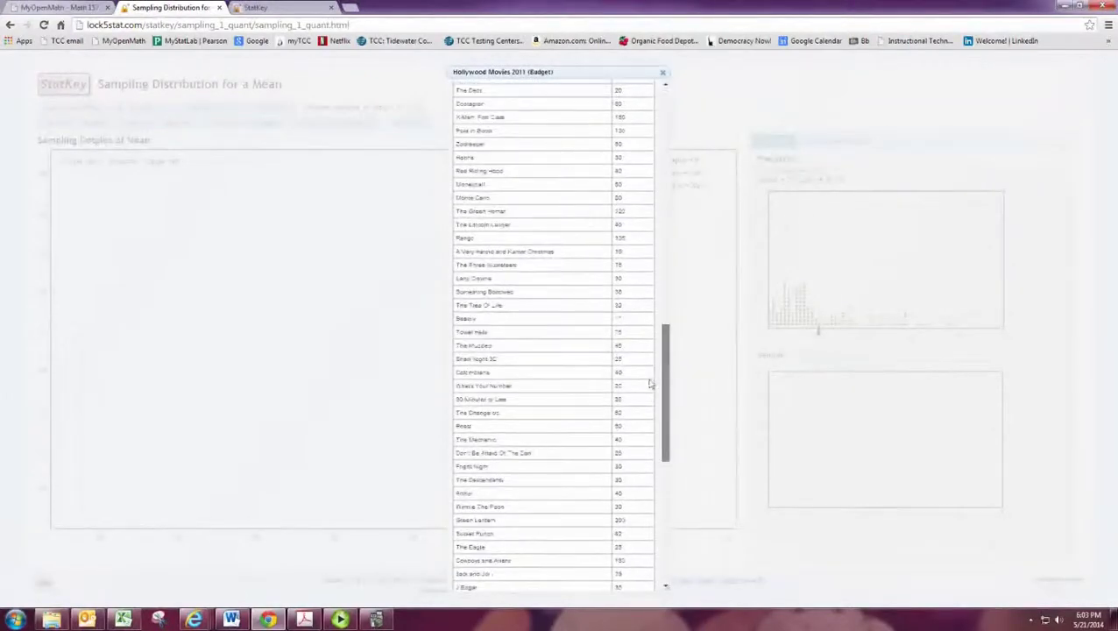
{"action": "left_click", "coordinate": [663, 72]}
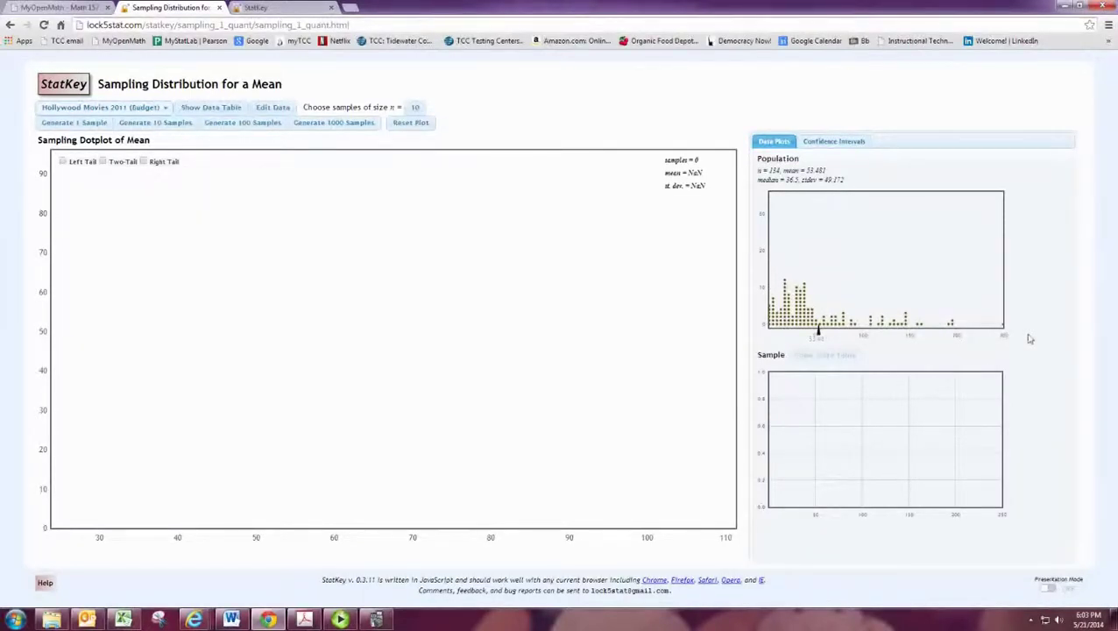
Step: Change the sample size to 5, then 30, and finally 36
{"action": "left_click", "coordinate": [415, 109]}
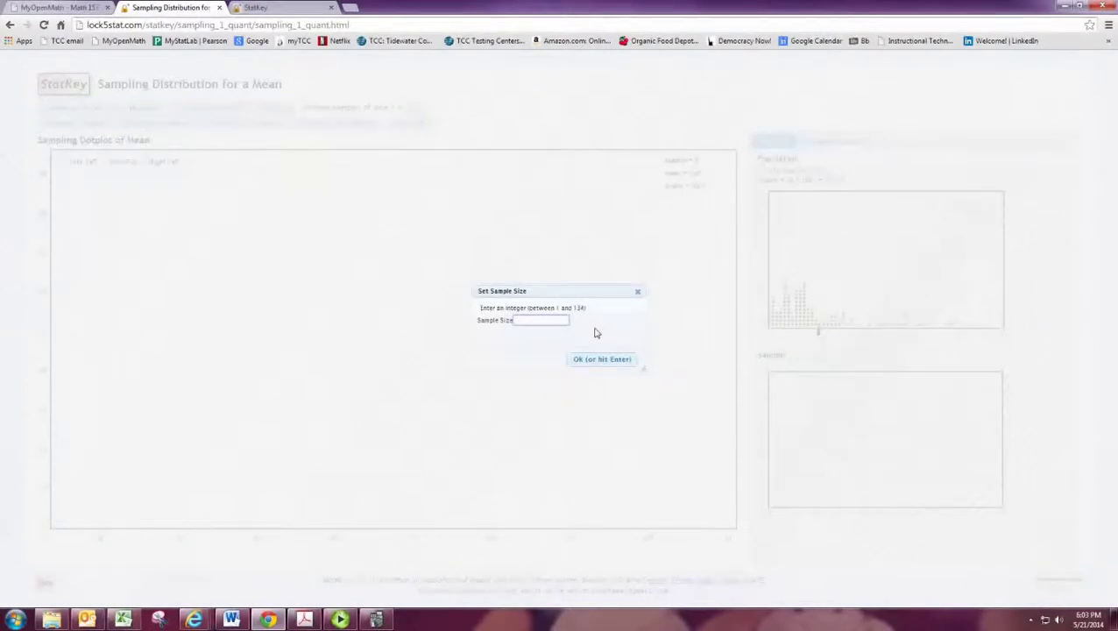
{"action": "type", "text": "5"}
{"action": "left_click", "coordinate": [602, 359]}
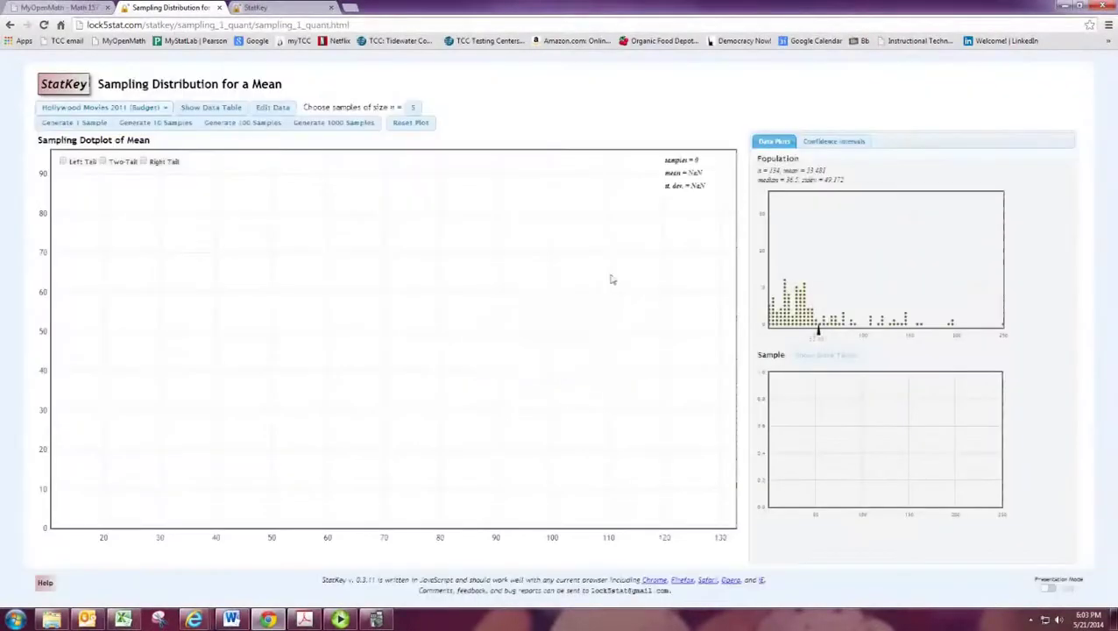
{"action": "left_click", "coordinate": [418, 110]}
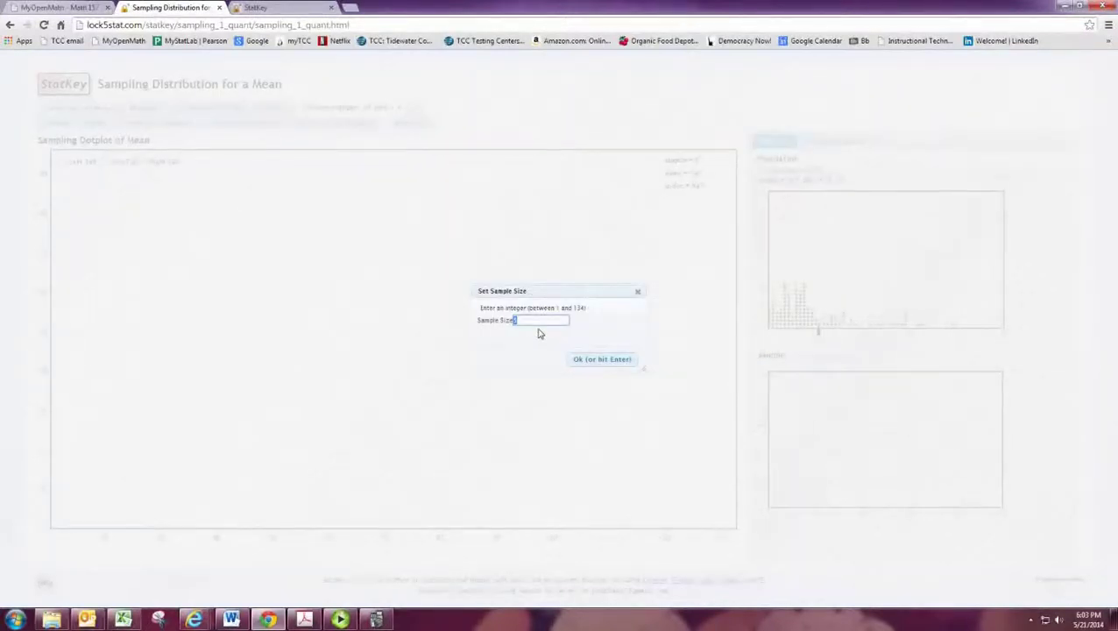
{"action": "type", "text": "30"}
{"action": "left_click", "coordinate": [612, 361]}
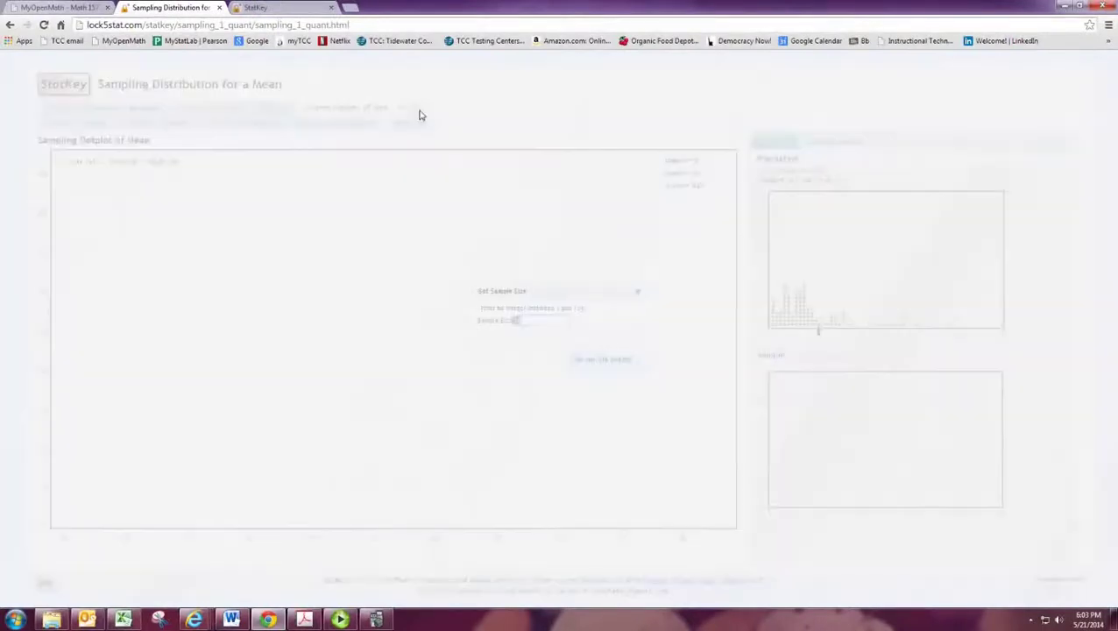
{"action": "left_click", "coordinate": [418, 110]}
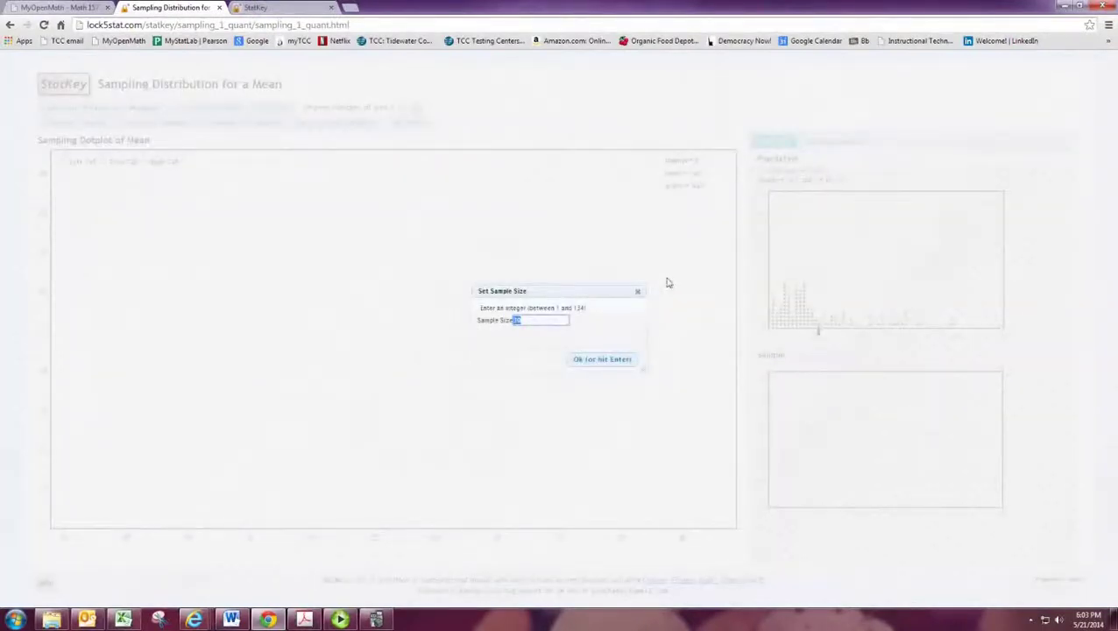
{"action": "type", "text": "36"}
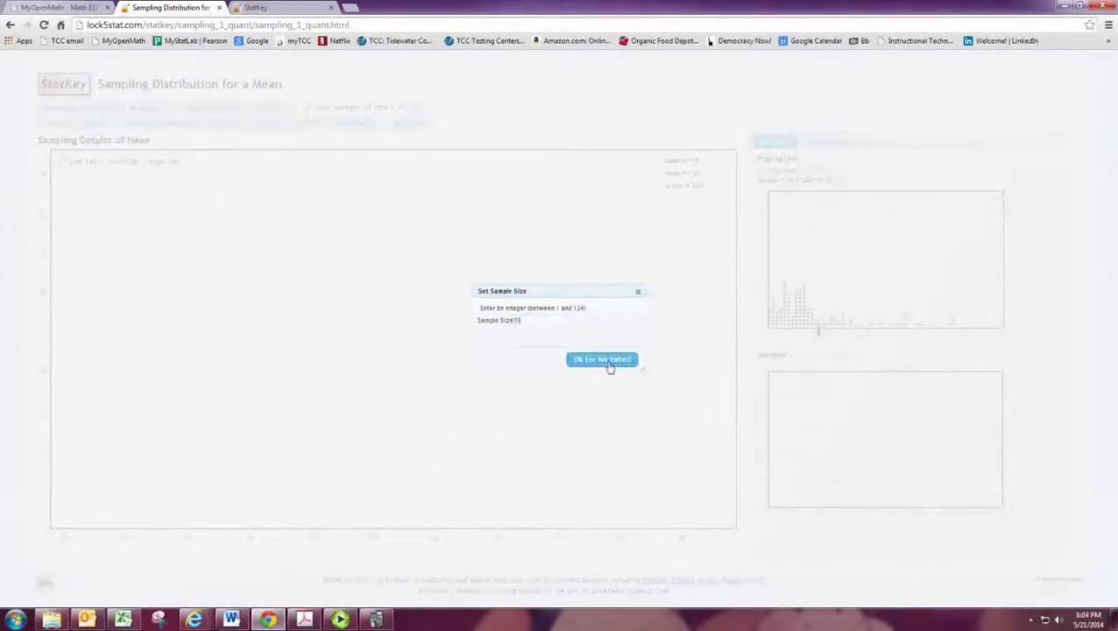
{"action": "left_click", "coordinate": [605, 362]}
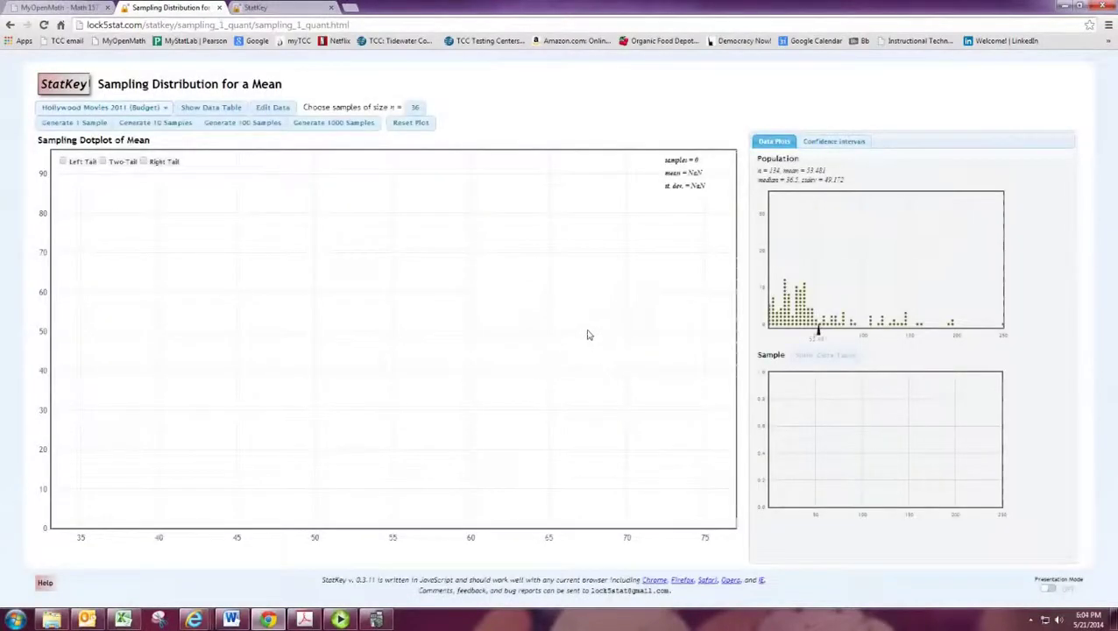
Step: Draw two single samples of size 36 and inspect the plotted sample means
{"action": "left_click", "coordinate": [61, 124]}
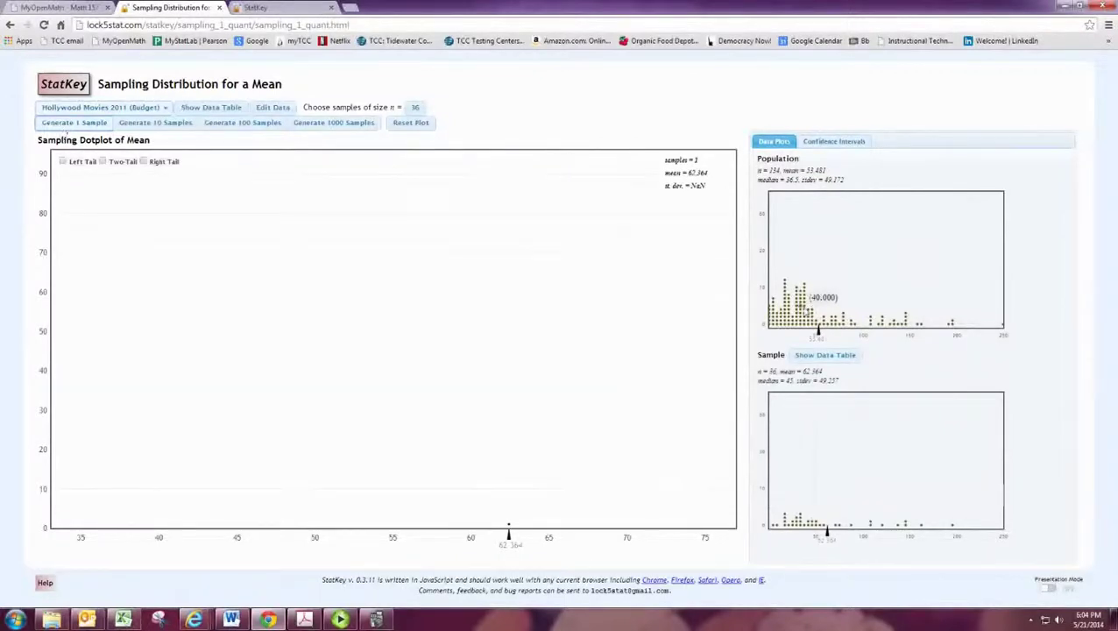
{"action": "mouse_move", "coordinate": [799, 300]}
{"action": "left_click", "coordinate": [71, 129]}
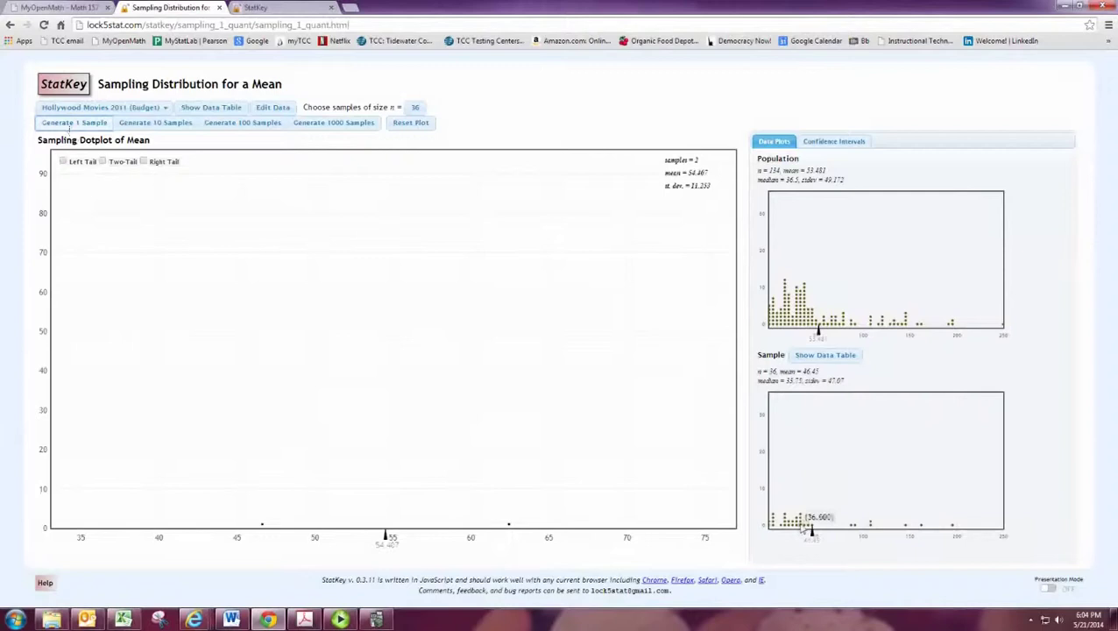
{"action": "mouse_move", "coordinate": [816, 318]}
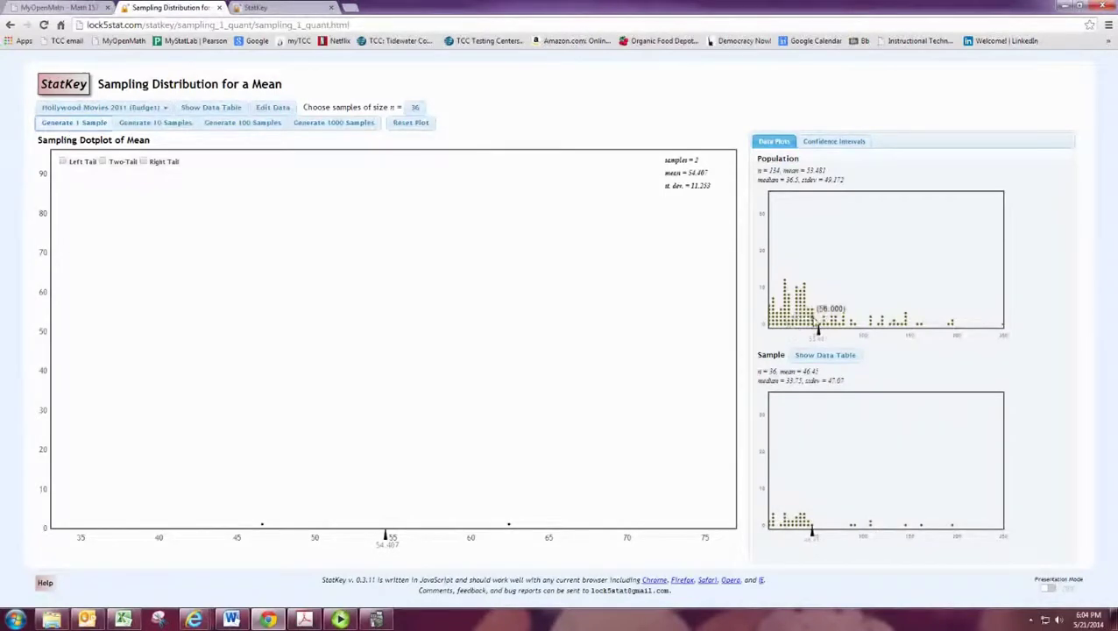
{"action": "mouse_move", "coordinate": [871, 525]}
Step: Add batches of 10, 100 and several 1000 size-36 sample means to the dotplot
{"action": "left_click", "coordinate": [136, 127]}
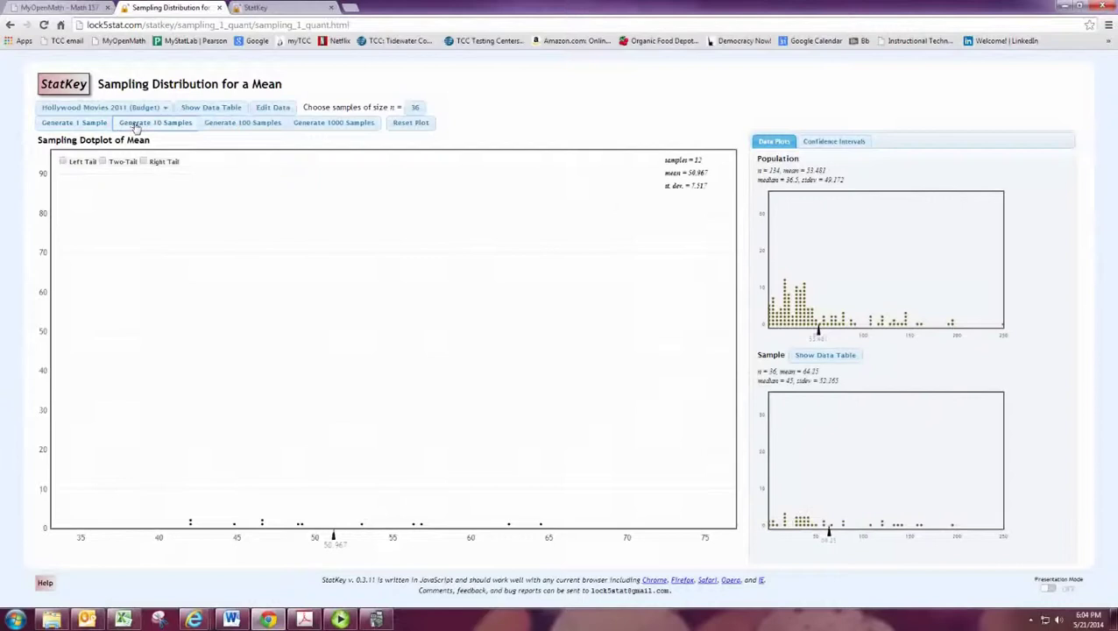
{"action": "left_click", "coordinate": [248, 127]}
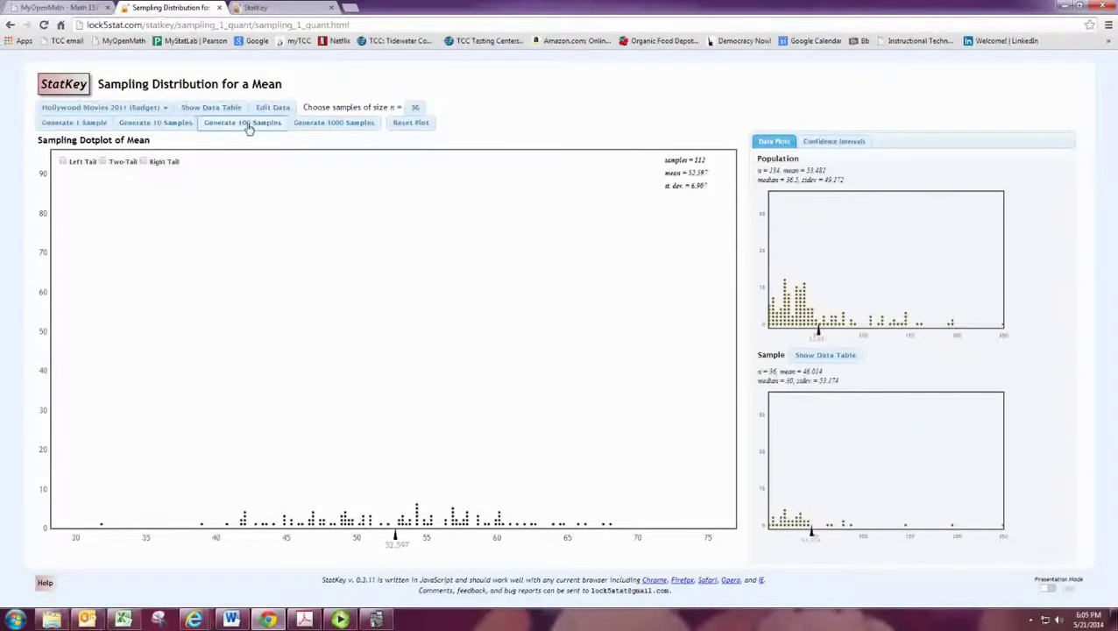
{"action": "left_click", "coordinate": [312, 125]}
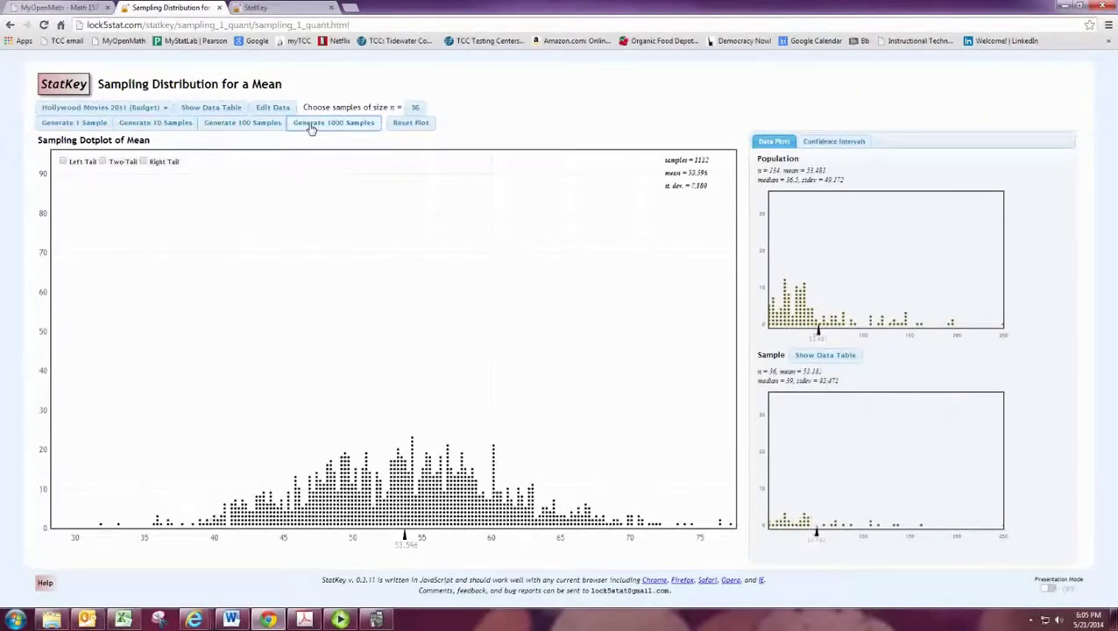
{"action": "left_click", "coordinate": [311, 128]}
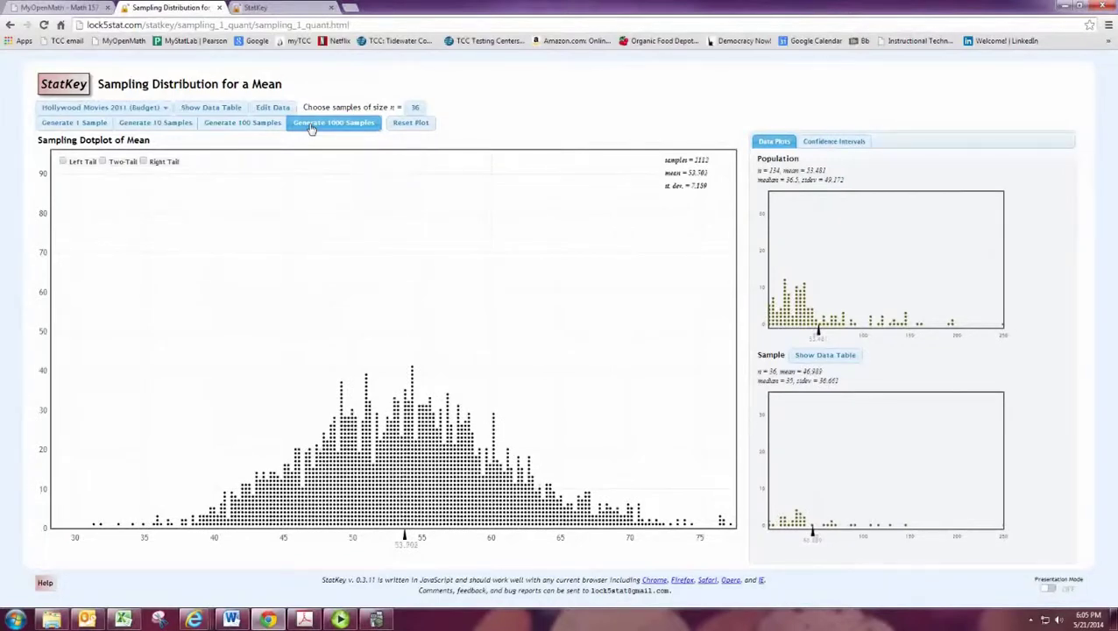
{"action": "left_click", "coordinate": [311, 128]}
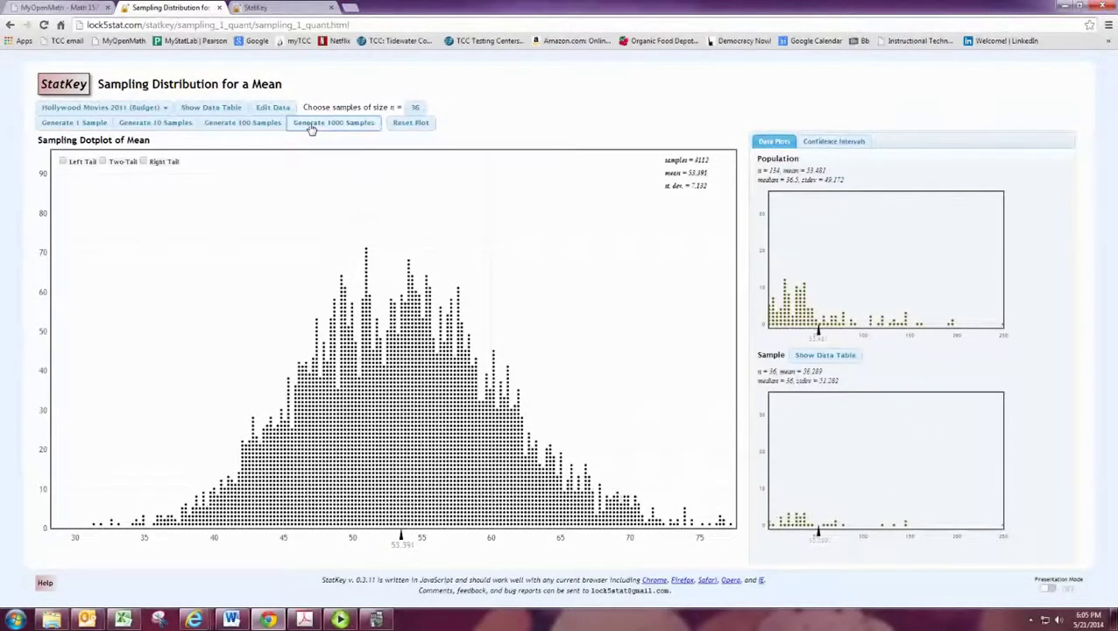
{"action": "left_click", "coordinate": [311, 128]}
{"action": "left_click", "coordinate": [346, 128]}
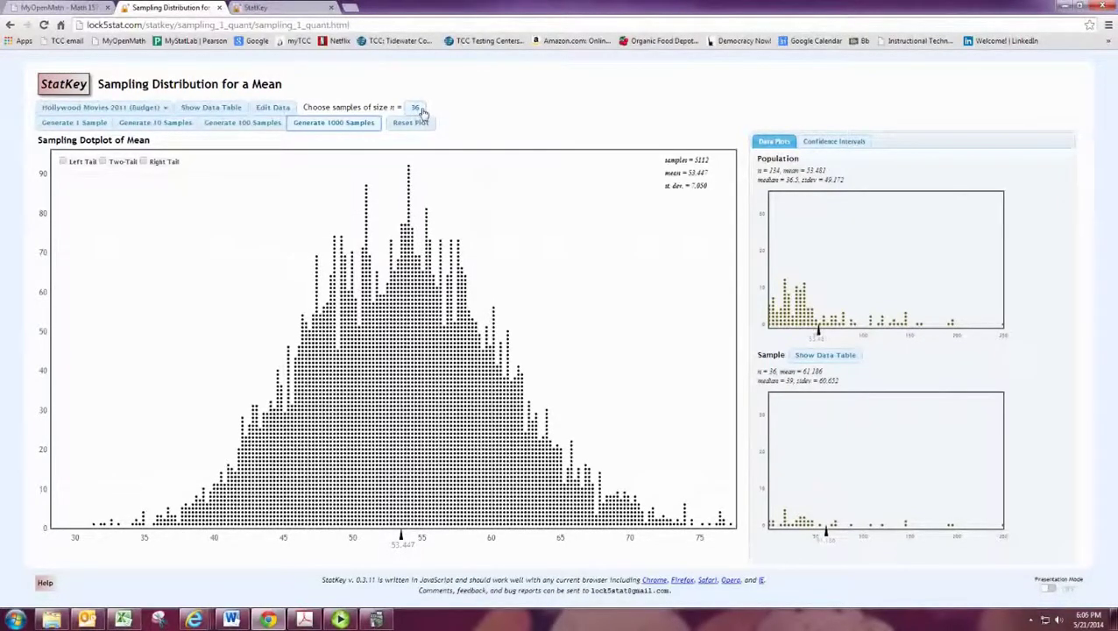
Step: Add two more batches of 1000 sample means, reaching 7112 in total
{"action": "double_click", "coordinate": [415, 108]}
{"action": "left_click", "coordinate": [339, 124]}
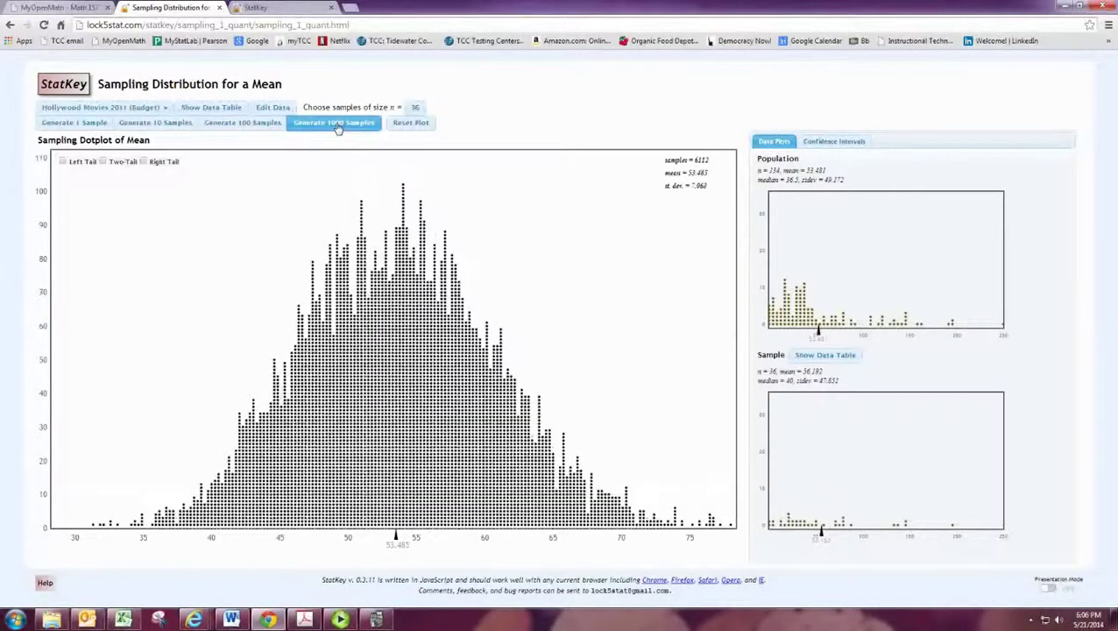
{"action": "left_click", "coordinate": [338, 124]}
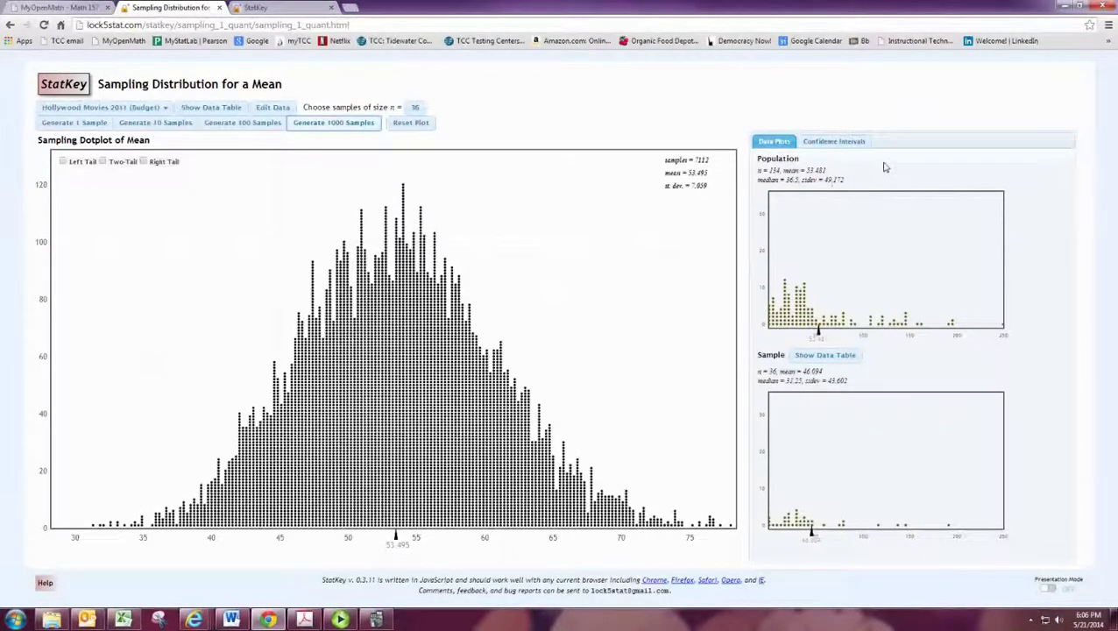
Step: Set the sample size to 3, then draw 100 and five batches of 1000 sample means
{"action": "left_click", "coordinate": [417, 106]}
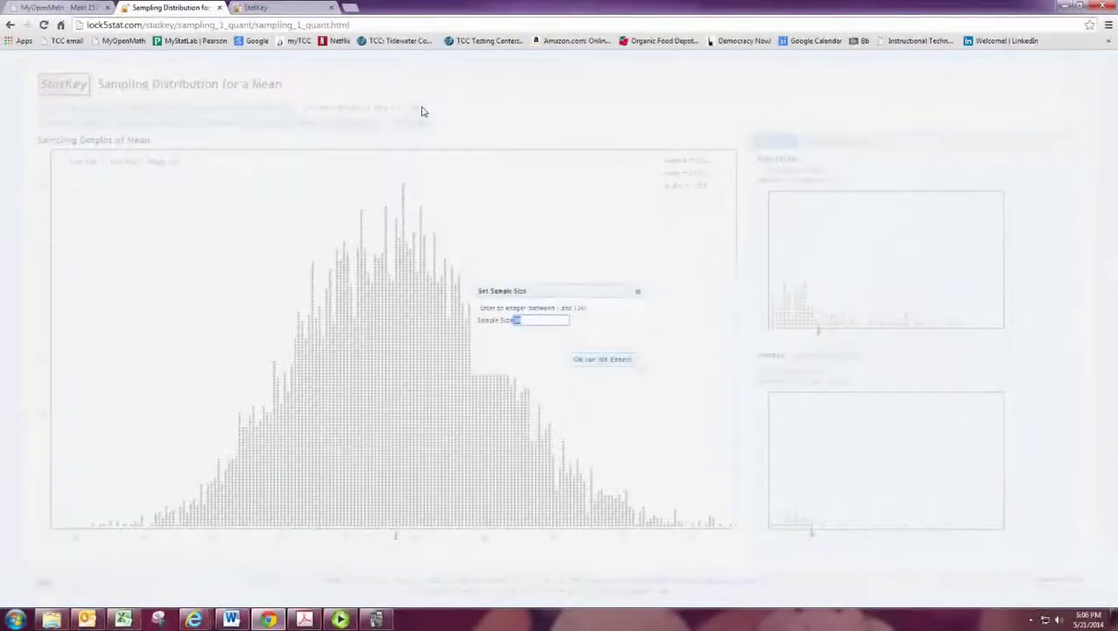
{"action": "left_click", "coordinate": [585, 360]}
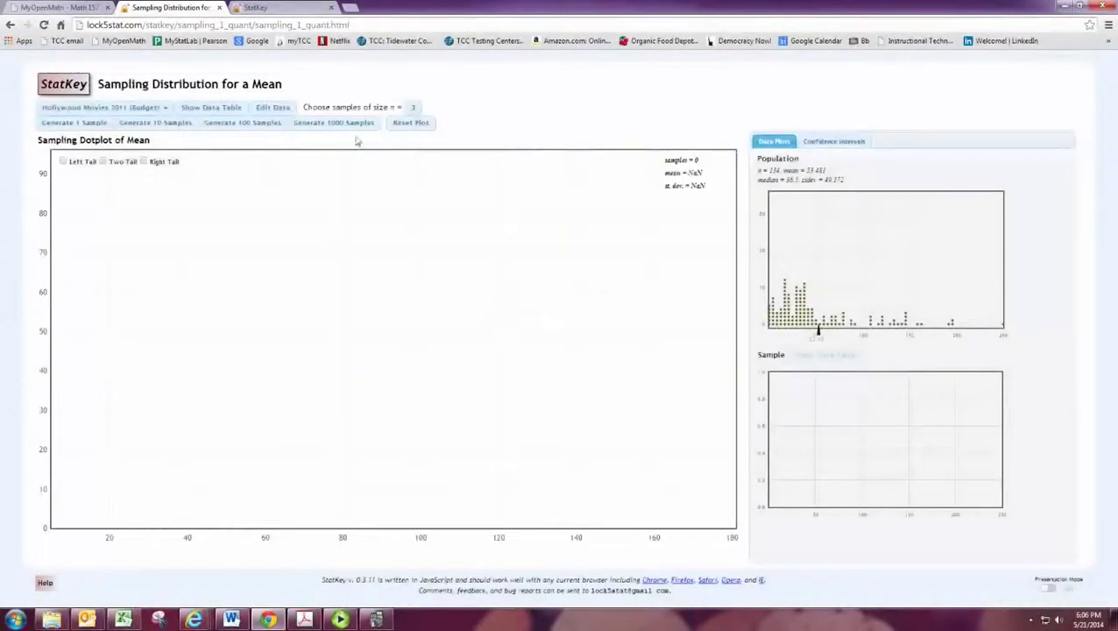
{"action": "left_click", "coordinate": [254, 123]}
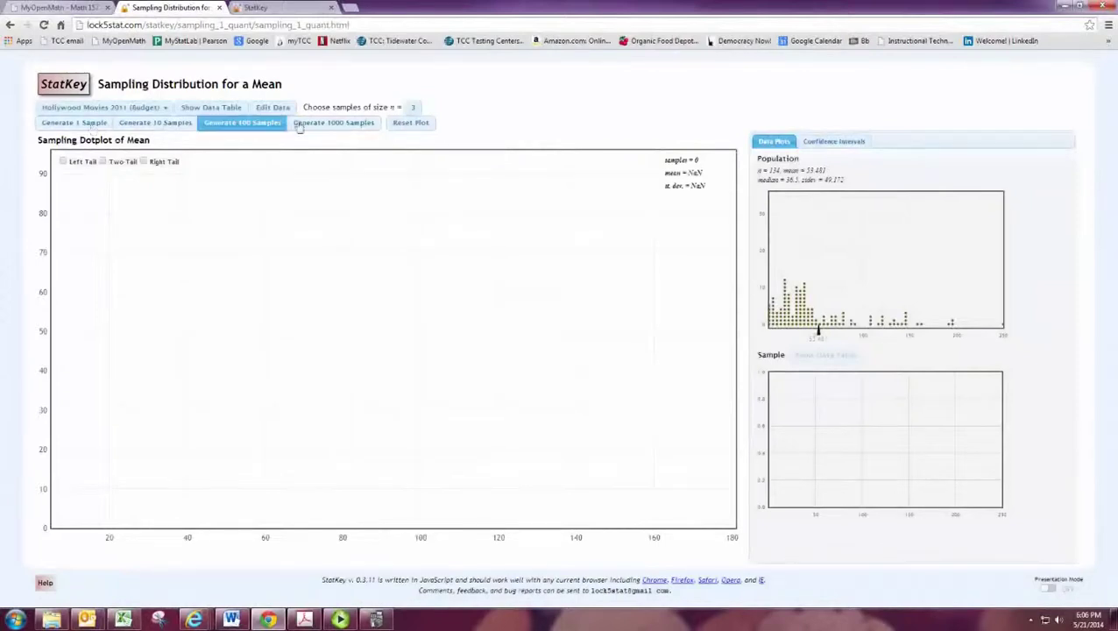
{"action": "left_click", "coordinate": [309, 124]}
{"action": "left_click", "coordinate": [308, 123]}
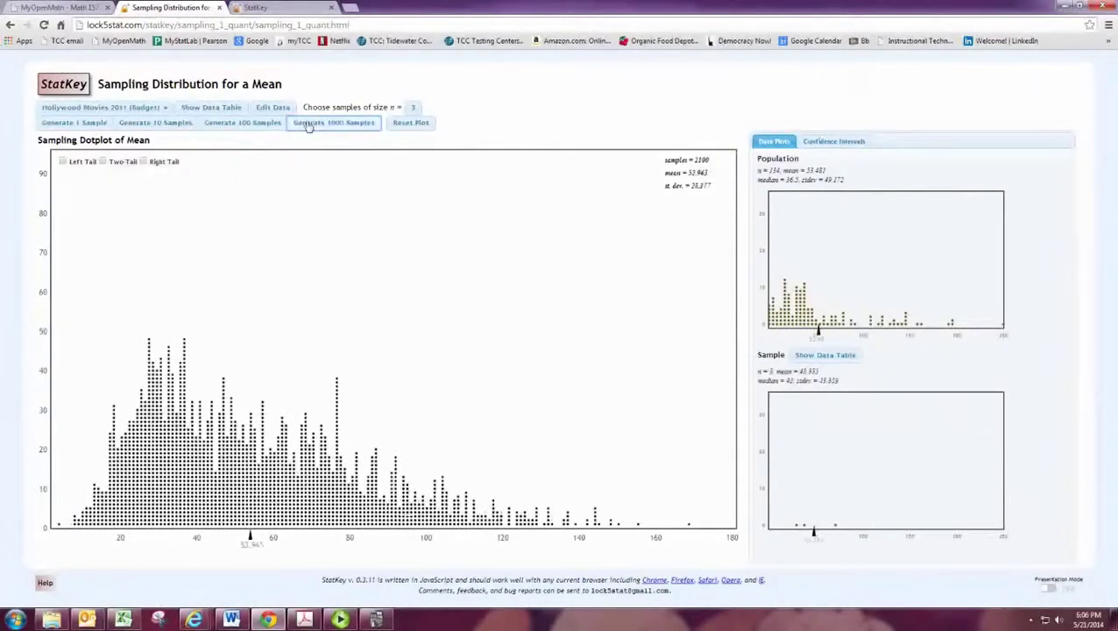
{"action": "left_click", "coordinate": [309, 124]}
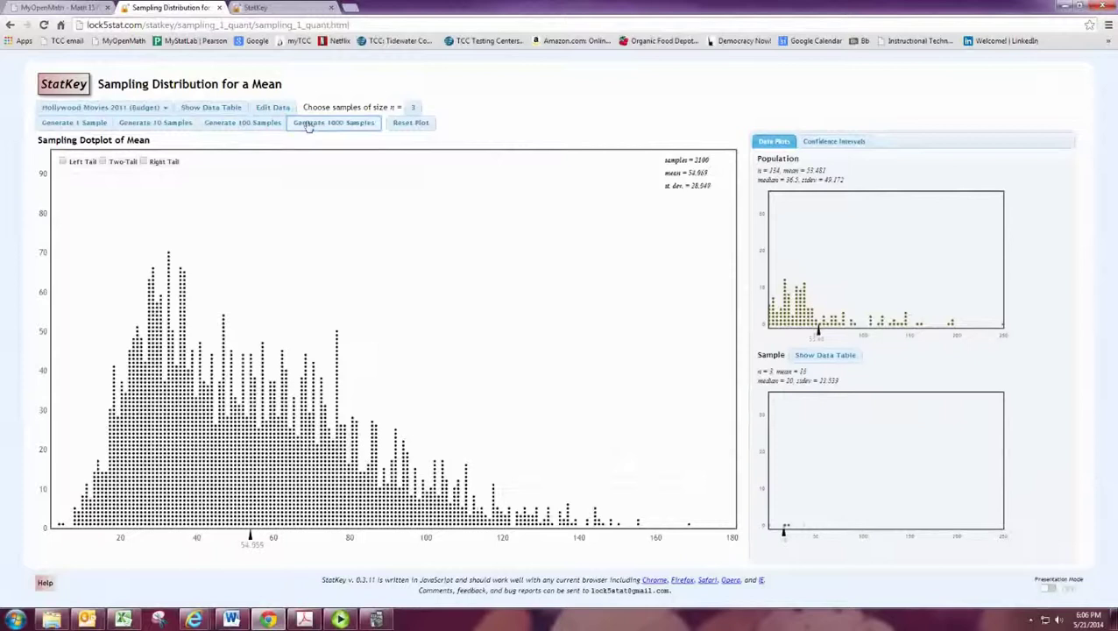
{"action": "left_click", "coordinate": [309, 123]}
{"action": "left_click", "coordinate": [308, 123]}
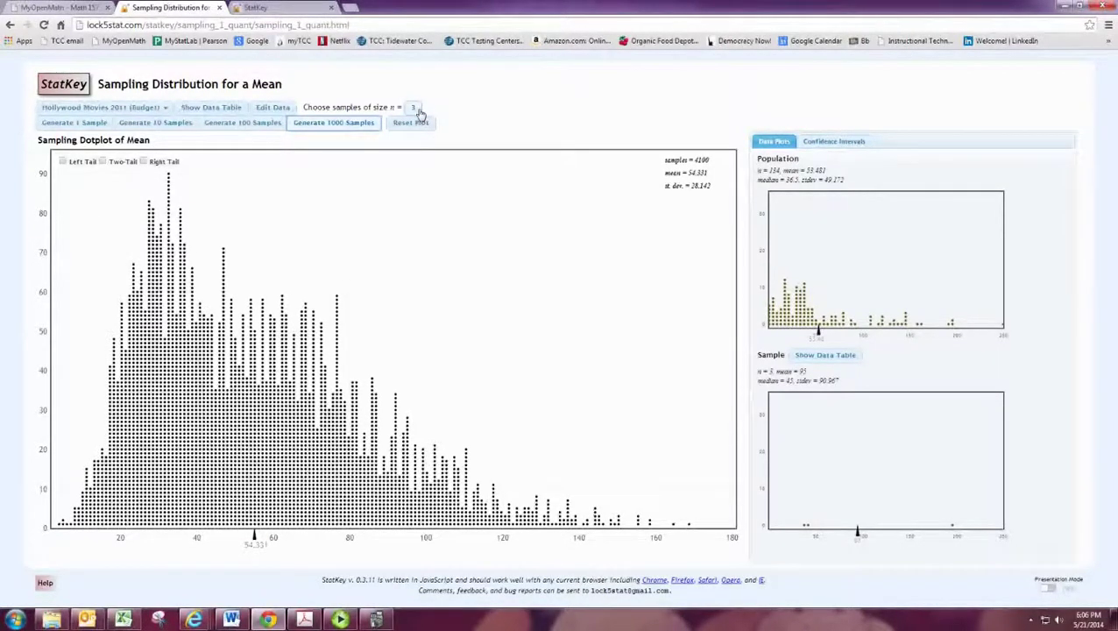
Step: Preview the Olympic Marathon, Hollywood Movies and Rock Bands datasets as the population
{"action": "left_click", "coordinate": [98, 107]}
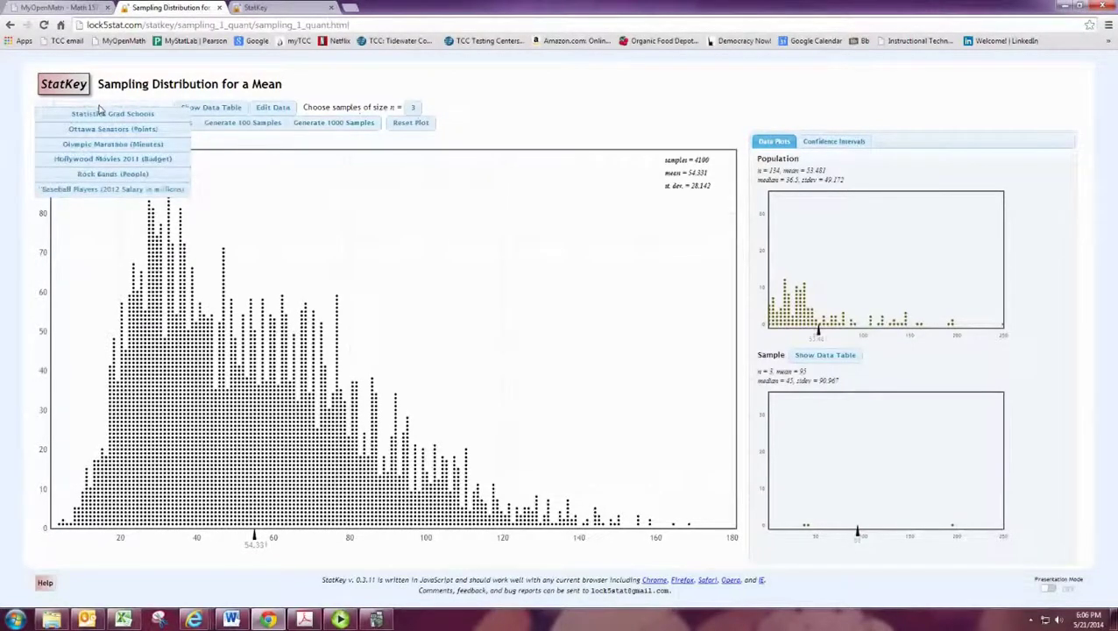
{"action": "left_click", "coordinate": [99, 113]}
{"action": "left_click", "coordinate": [105, 107]}
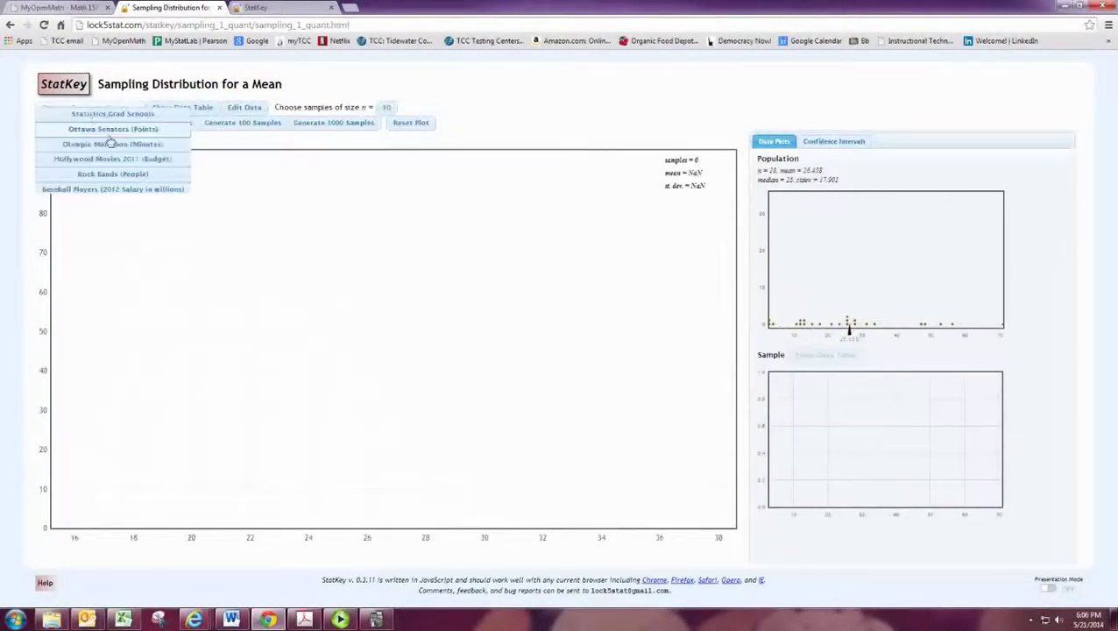
{"action": "left_click", "coordinate": [110, 143]}
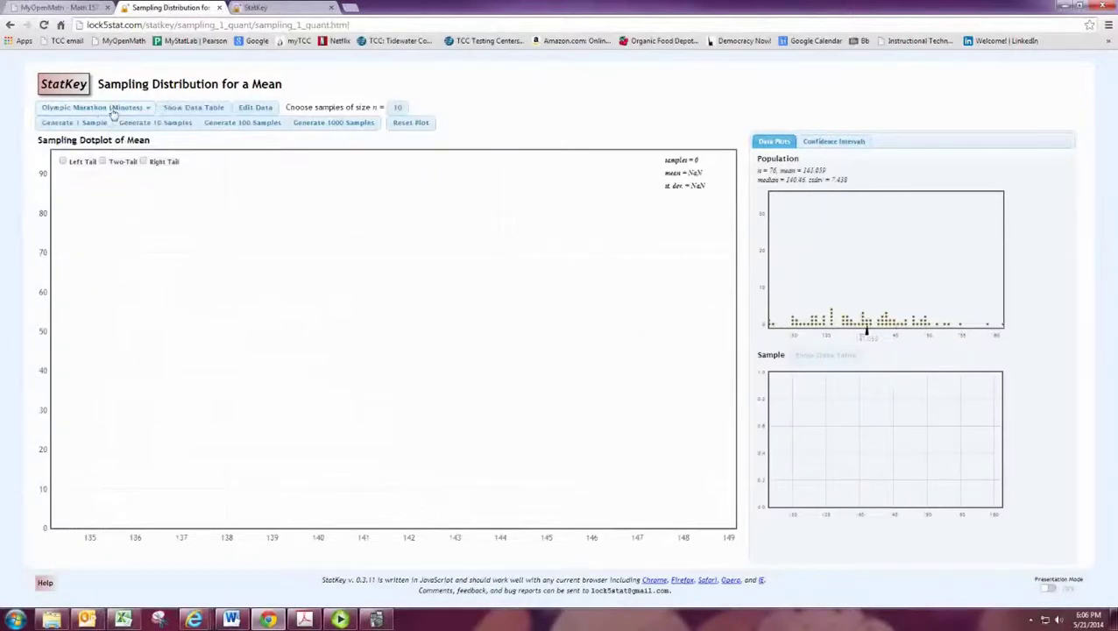
{"action": "left_click", "coordinate": [112, 115]}
{"action": "left_click", "coordinate": [116, 159]}
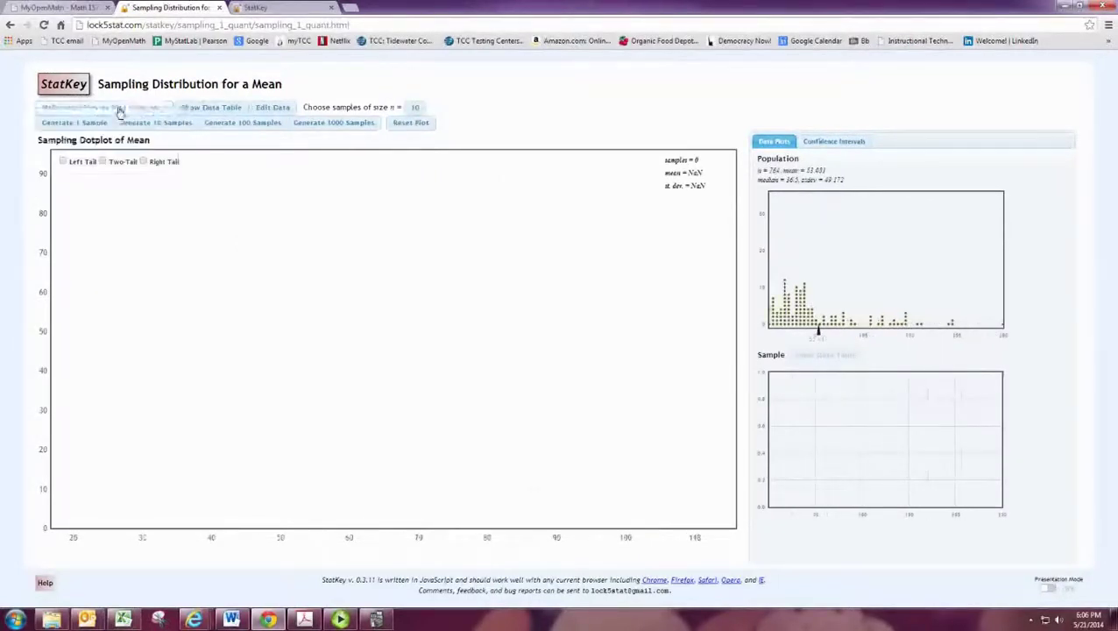
{"action": "left_click", "coordinate": [119, 112]}
{"action": "left_click", "coordinate": [121, 172]}
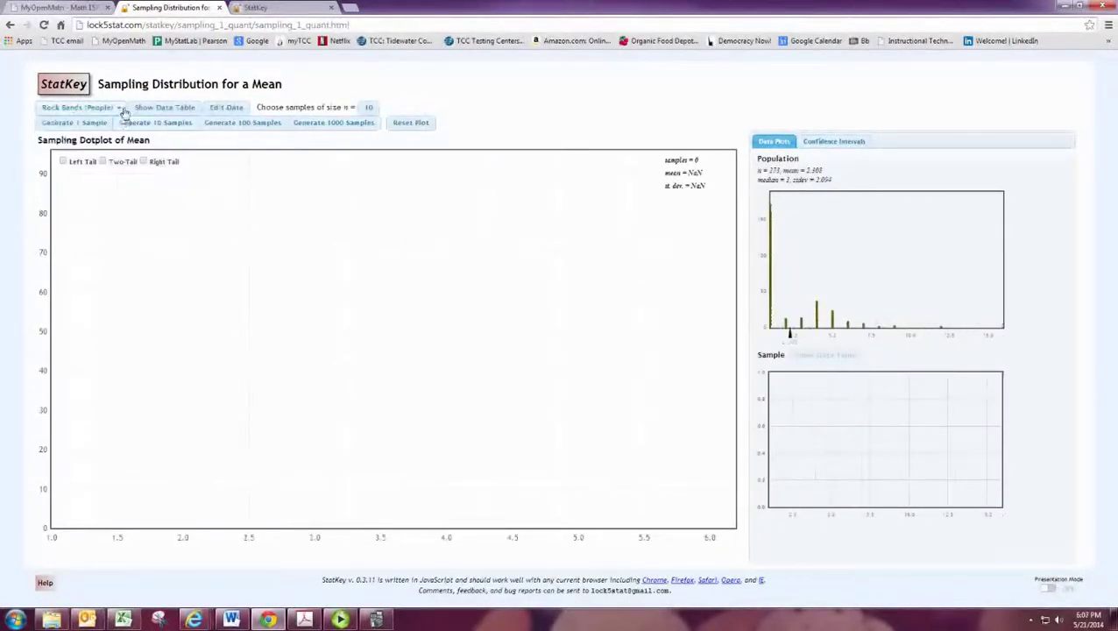
Step: Try Baseball Players salaries and Ottawa Senators points, then settle on Olympic Marathon (Minutes)
{"action": "left_click", "coordinate": [124, 112]}
{"action": "left_click", "coordinate": [111, 192]}
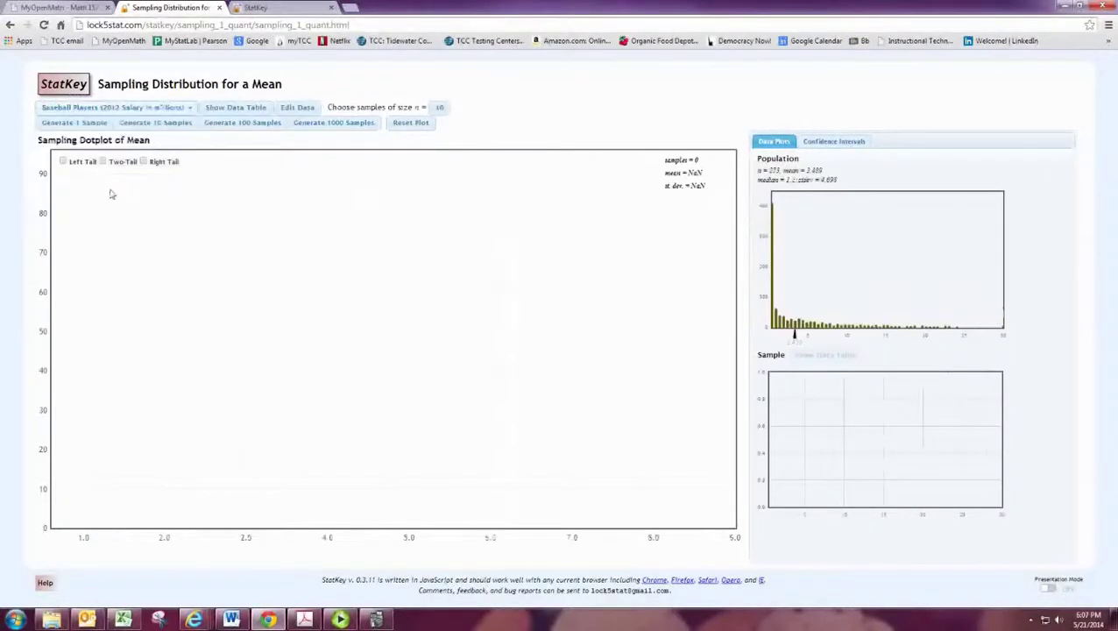
{"action": "left_click", "coordinate": [112, 108]}
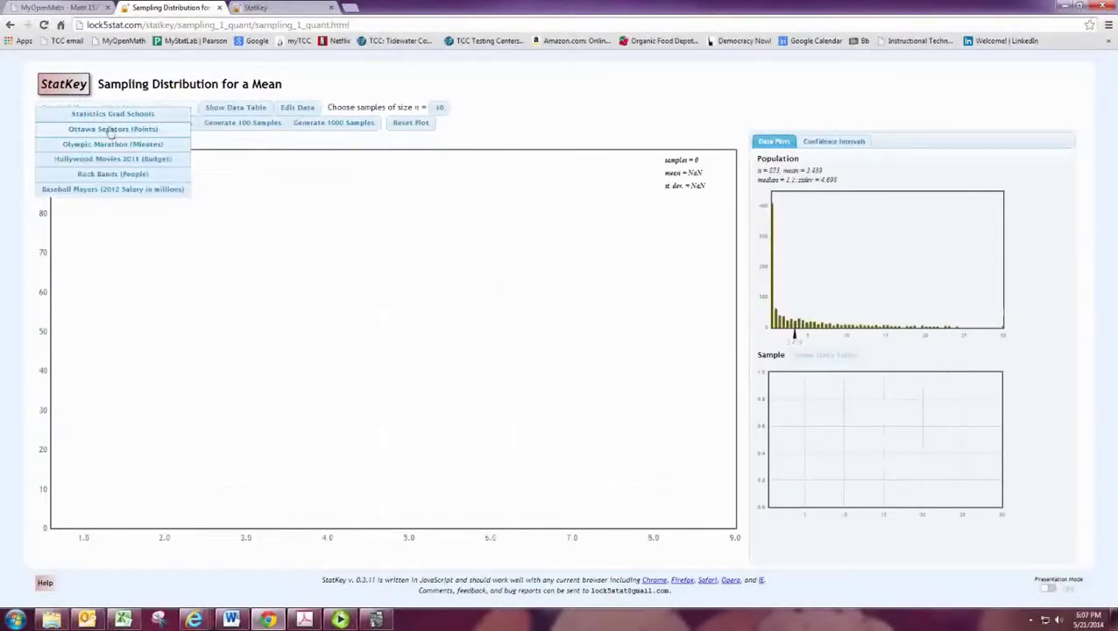
{"action": "left_click", "coordinate": [112, 128]}
{"action": "left_click", "coordinate": [112, 108]}
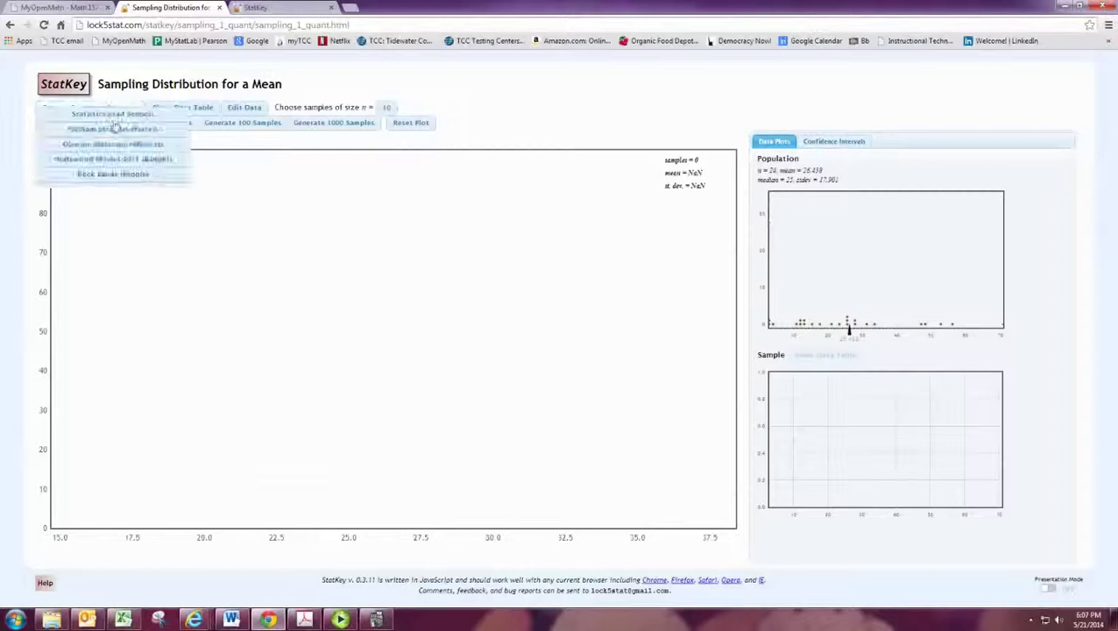
{"action": "left_click", "coordinate": [114, 148]}
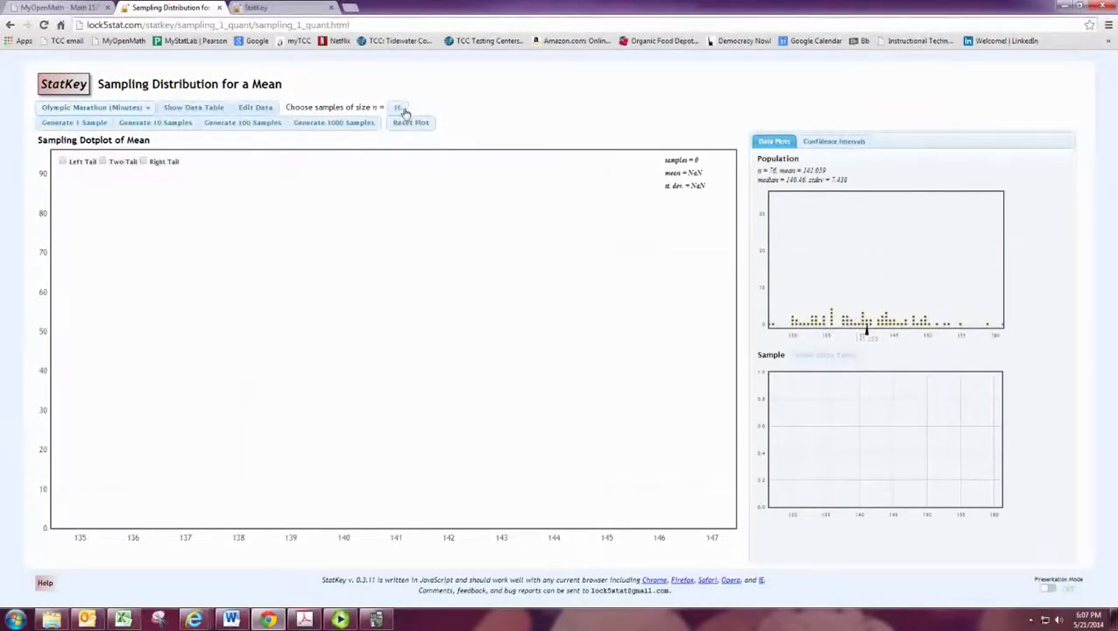
Step: Draw 100, then repeated batches of 1000, size-10 sample means of Olympic Marathon times, centred near 141
{"action": "left_click", "coordinate": [250, 123]}
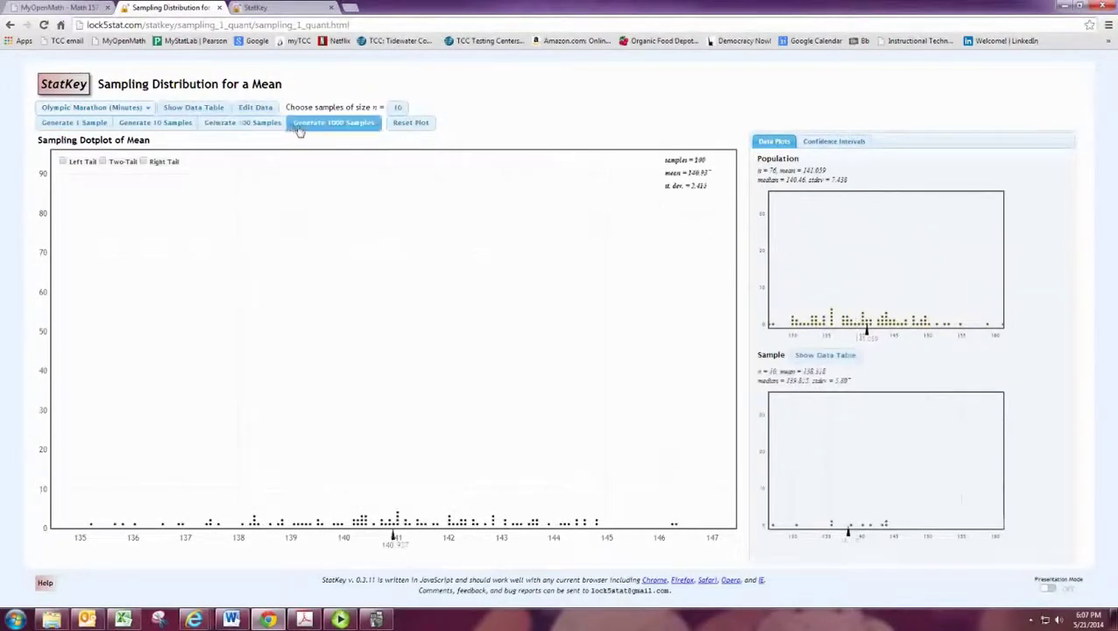
{"action": "left_click", "coordinate": [299, 130]}
{"action": "left_click", "coordinate": [299, 130]}
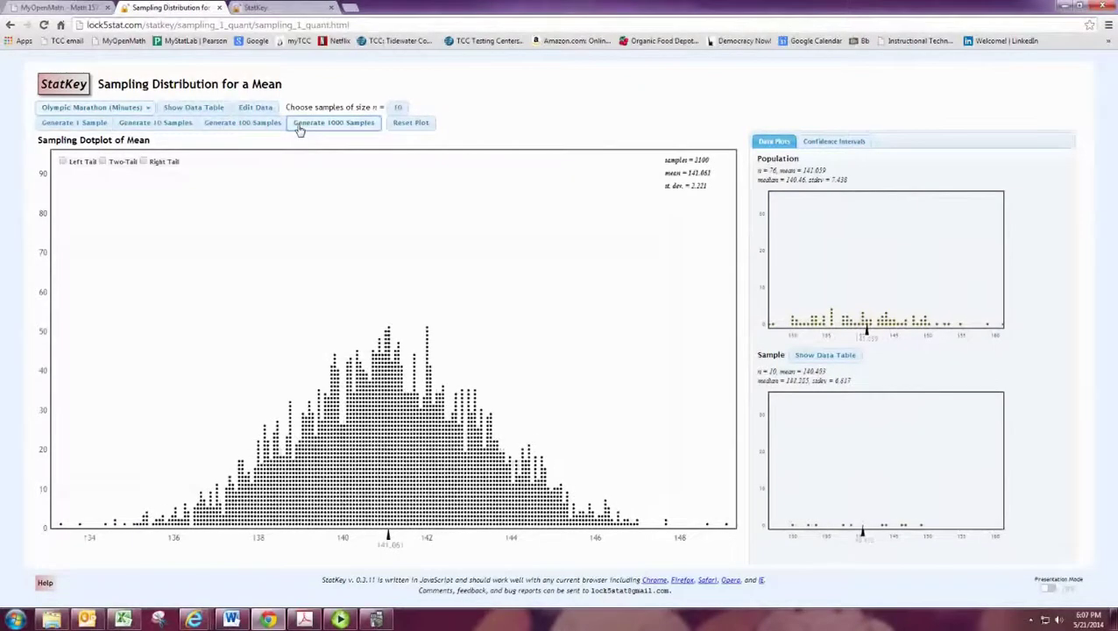
{"action": "left_click", "coordinate": [298, 130]}
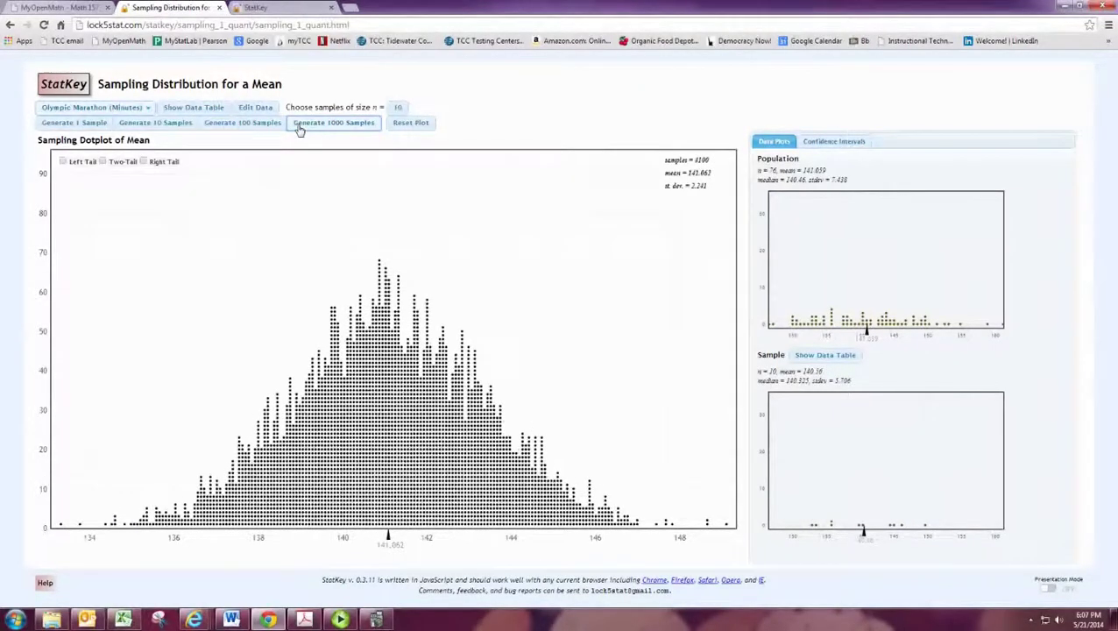
{"action": "left_click", "coordinate": [299, 129]}
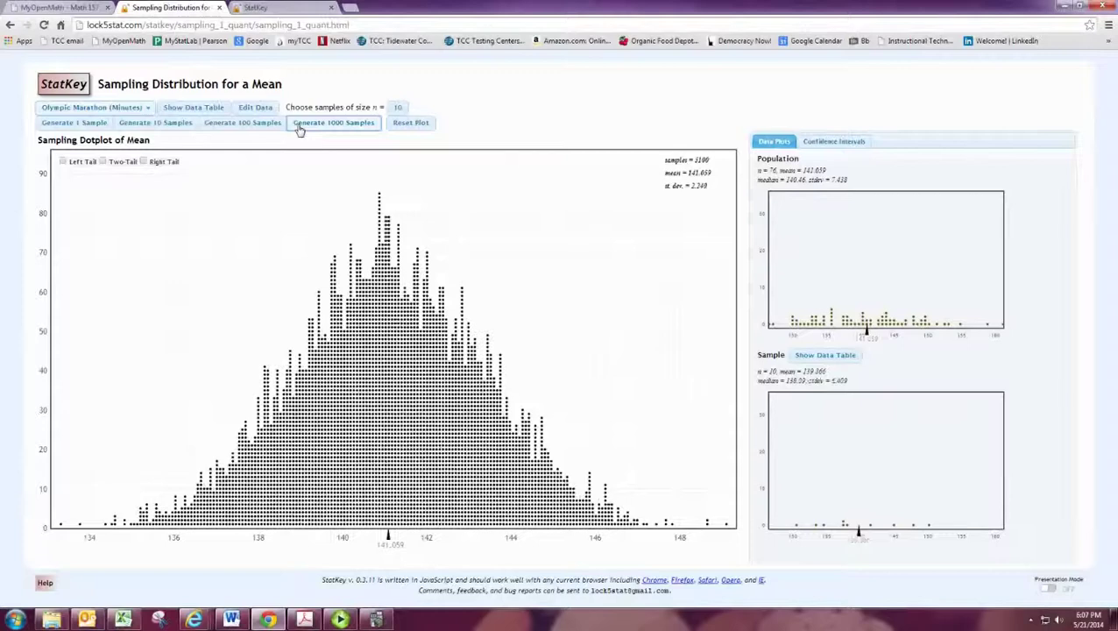
{"action": "left_click", "coordinate": [299, 130]}
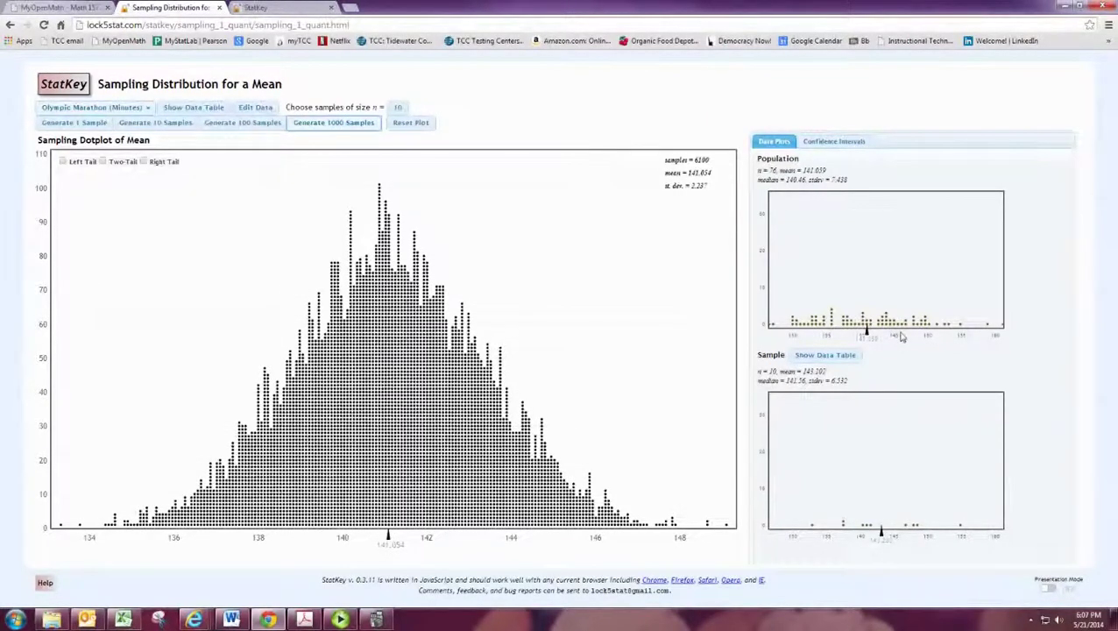
{"action": "mouse_move", "coordinate": [946, 334]}
{"action": "mouse_move", "coordinate": [900, 322]}
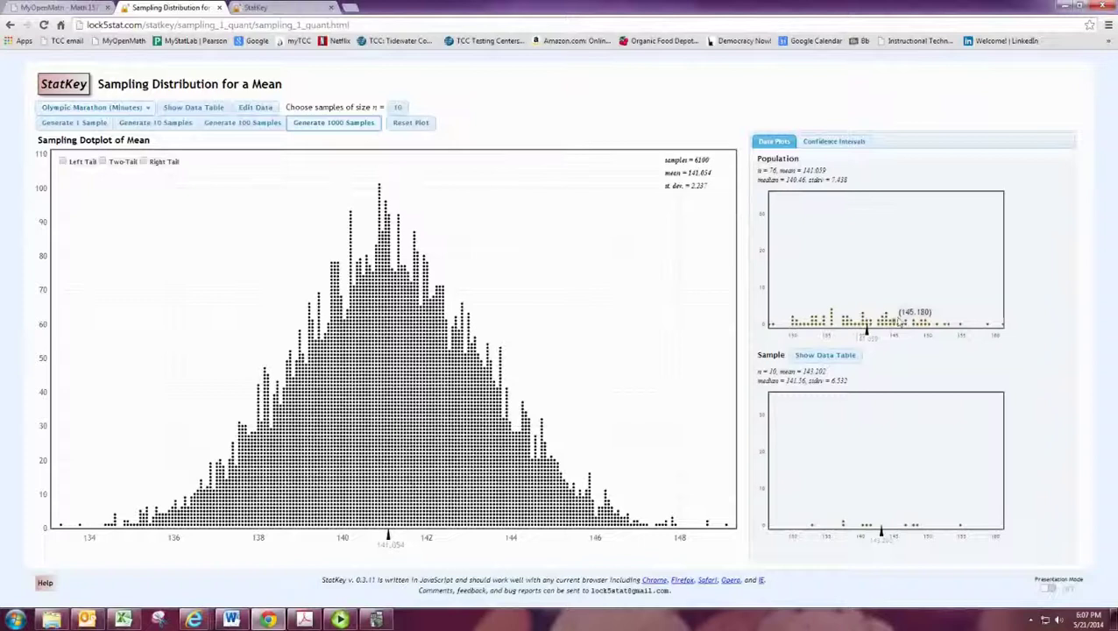